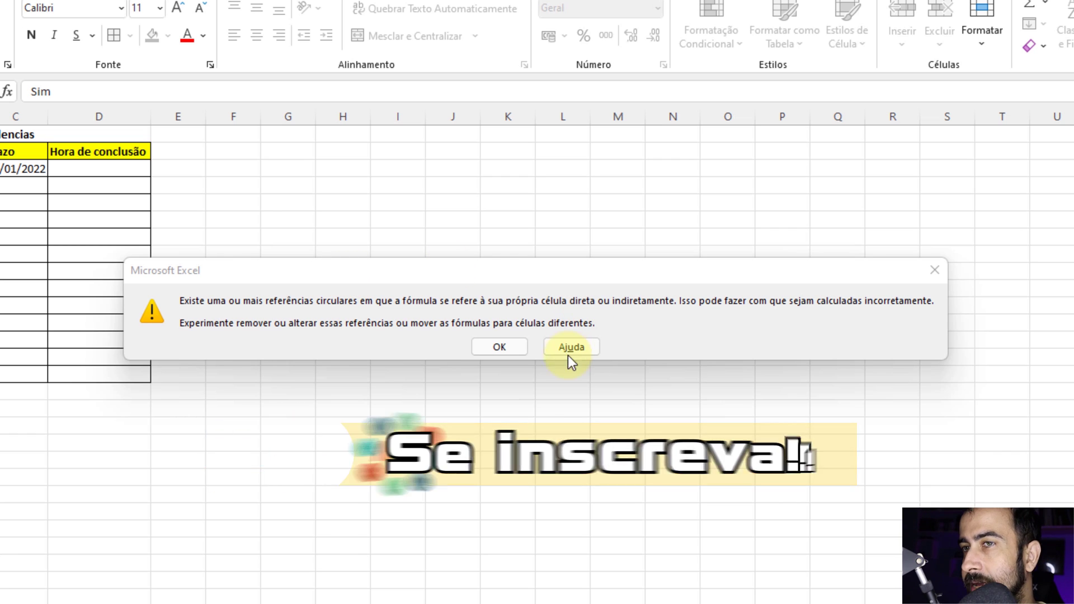
- Dismiss the circular-reference warning with OK
{"action": "left_click", "coordinate": [508, 345]}
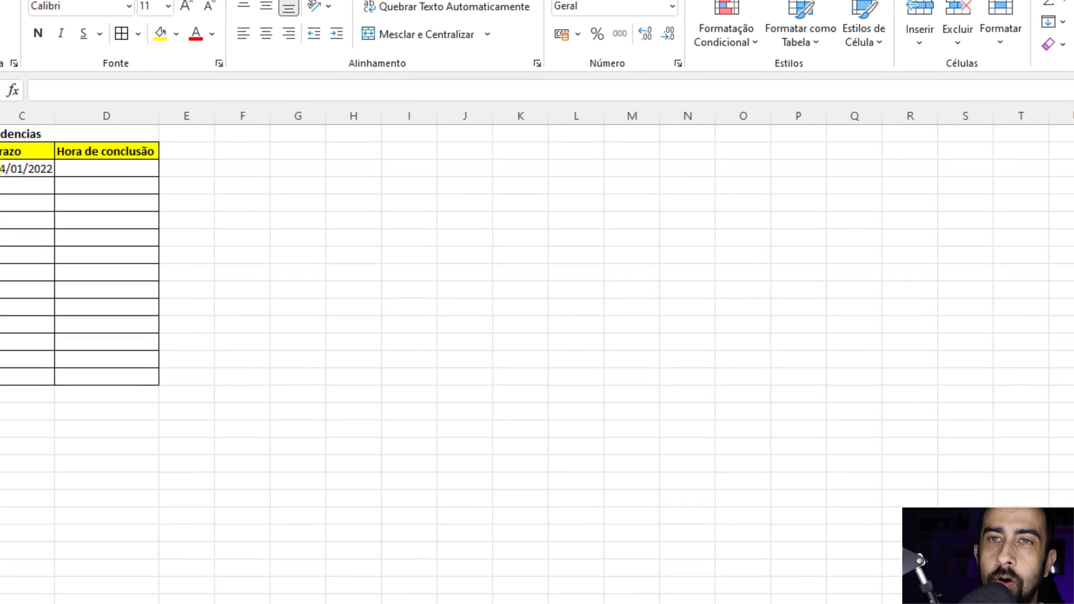
- Delete the Sim entry from B3 and inspect D3's =SE(B3="Sim";SE(D3="";AGORA();D3);"") formula
{"action": "left_click", "coordinate": [140, 168]}
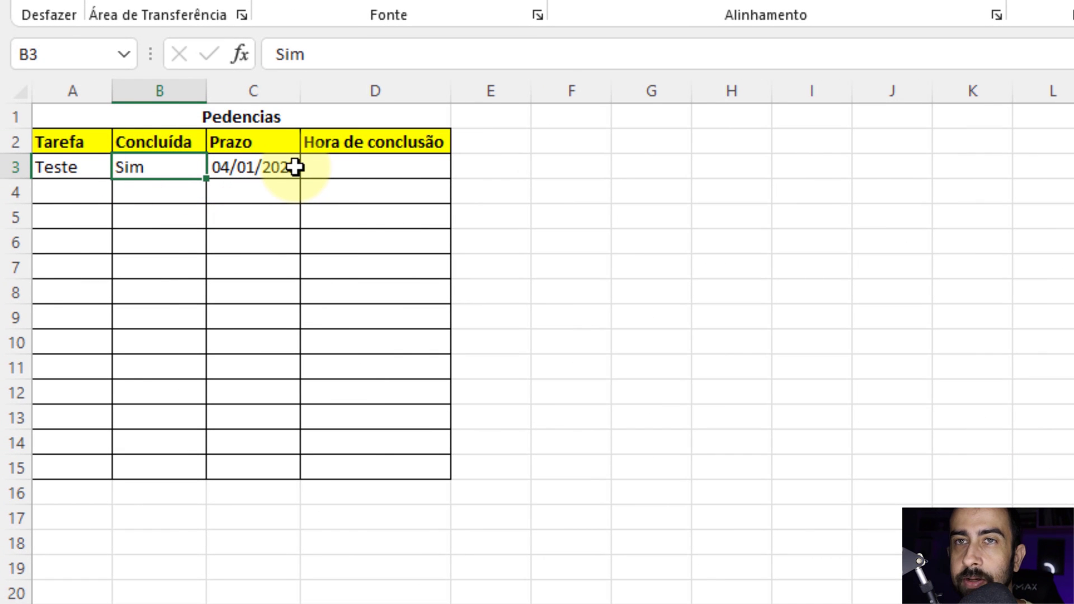
{"action": "key", "text": "Delete"}
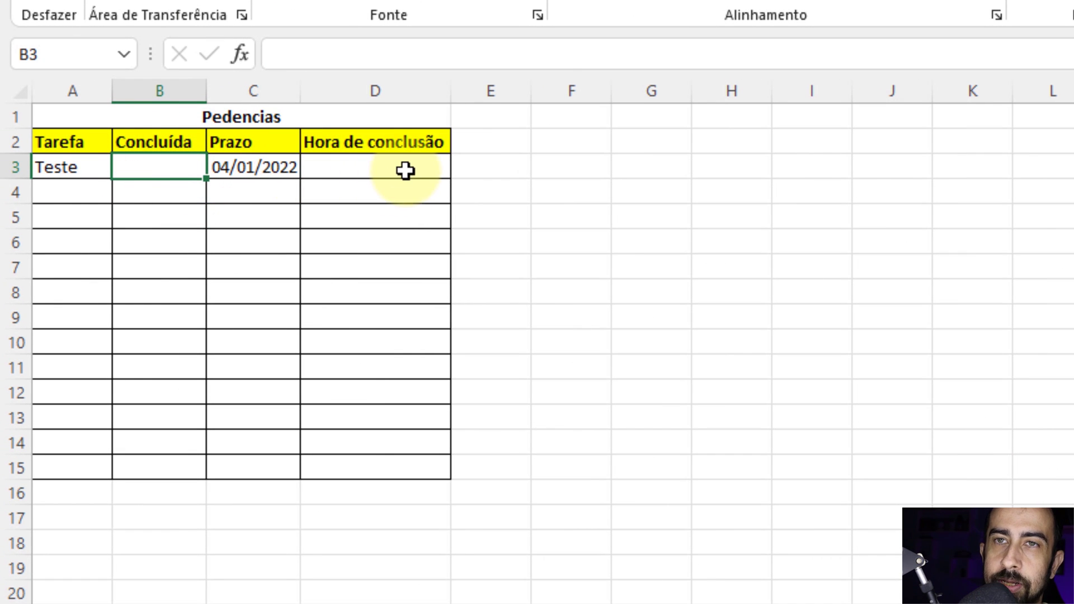
{"action": "left_click", "coordinate": [406, 170]}
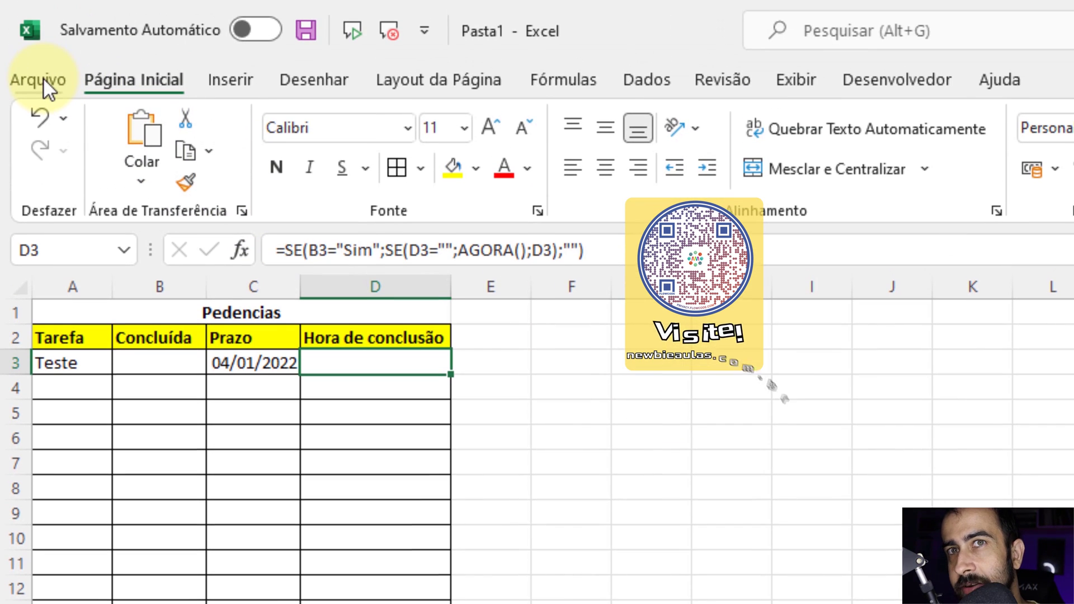
- Enable iterative calculation on the Fórmulas page of Excel Options (100 iterations, 0,001 change)
{"action": "left_click", "coordinate": [43, 78]}
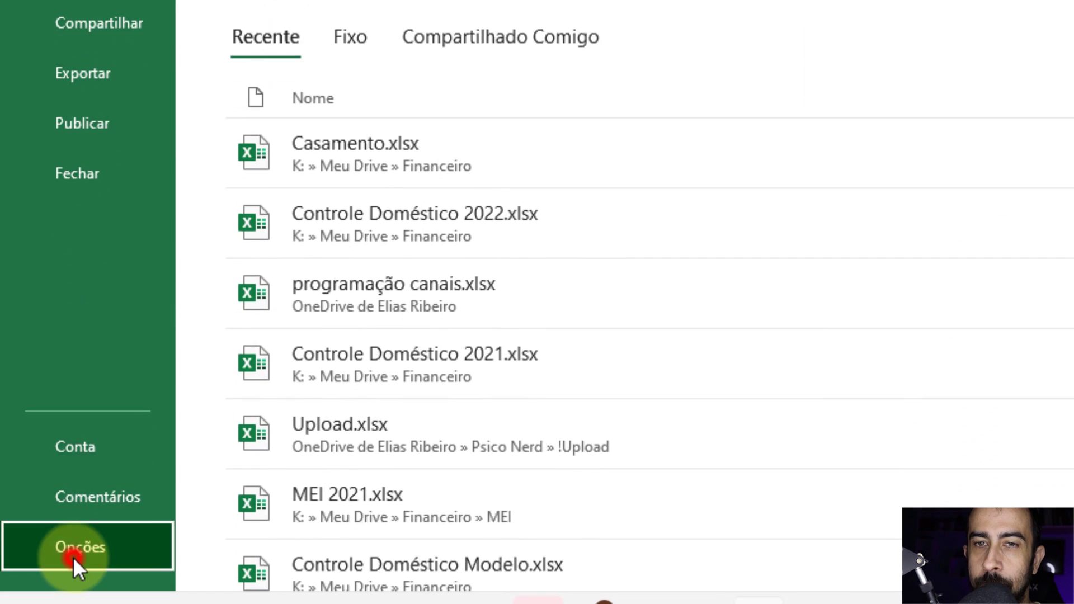
{"action": "left_click", "coordinate": [73, 557]}
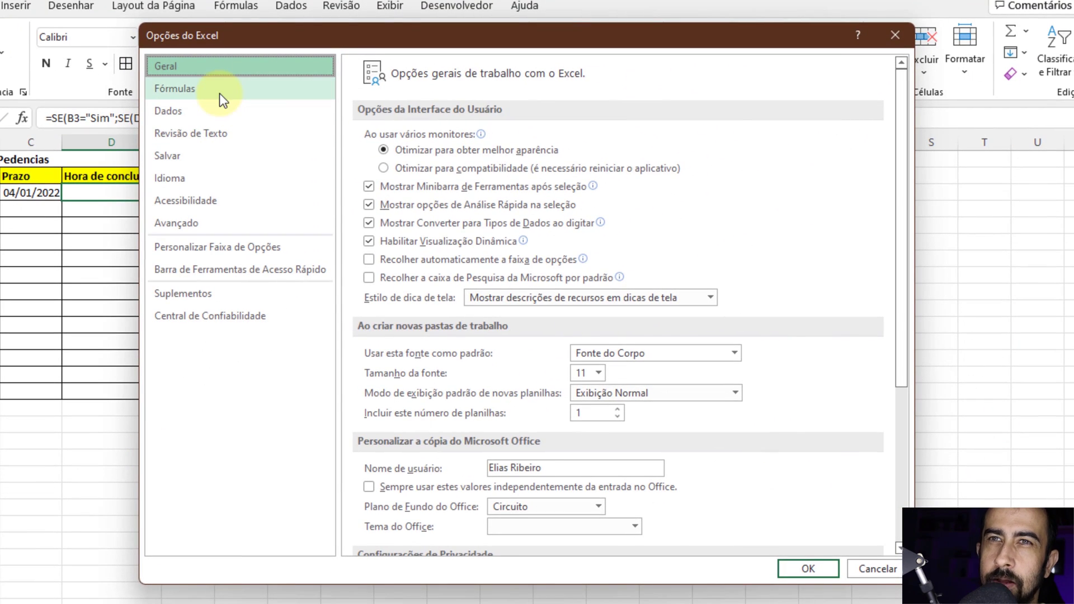
{"action": "left_click", "coordinate": [232, 69]}
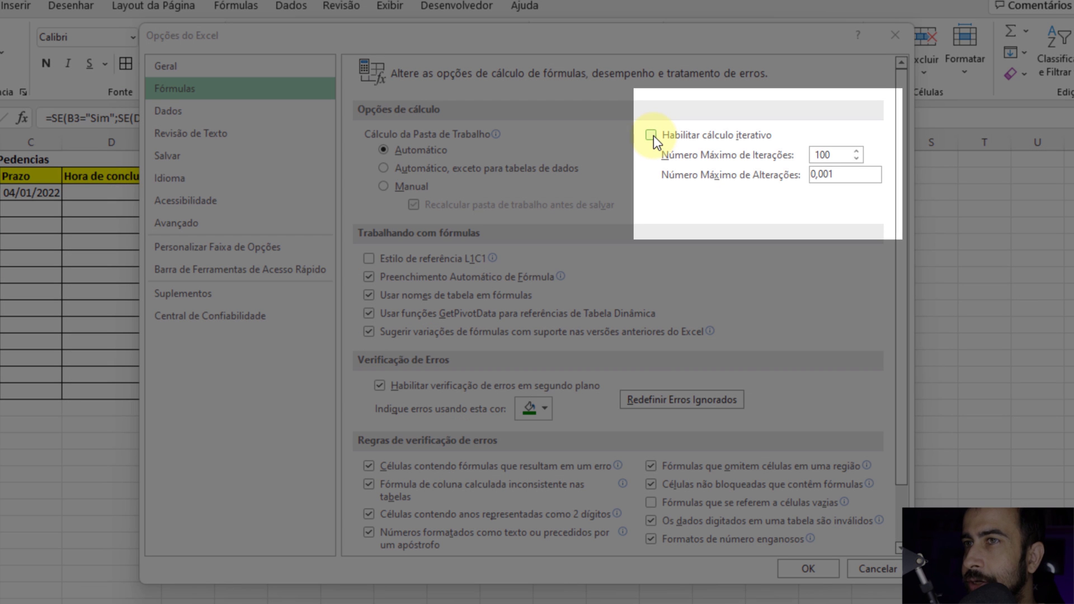
{"action": "left_click", "coordinate": [652, 136]}
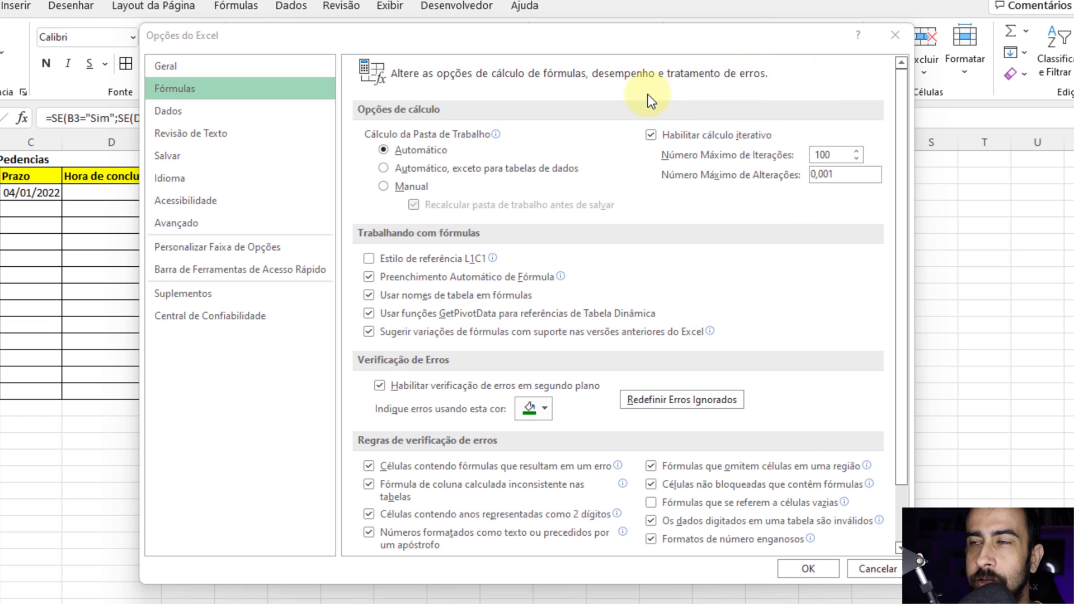
- Apply the iterative setting and enter Sim in Concluída cell B3 for the Teste task
{"action": "left_click", "coordinate": [826, 581]}
{"action": "left_click", "coordinate": [168, 211]}
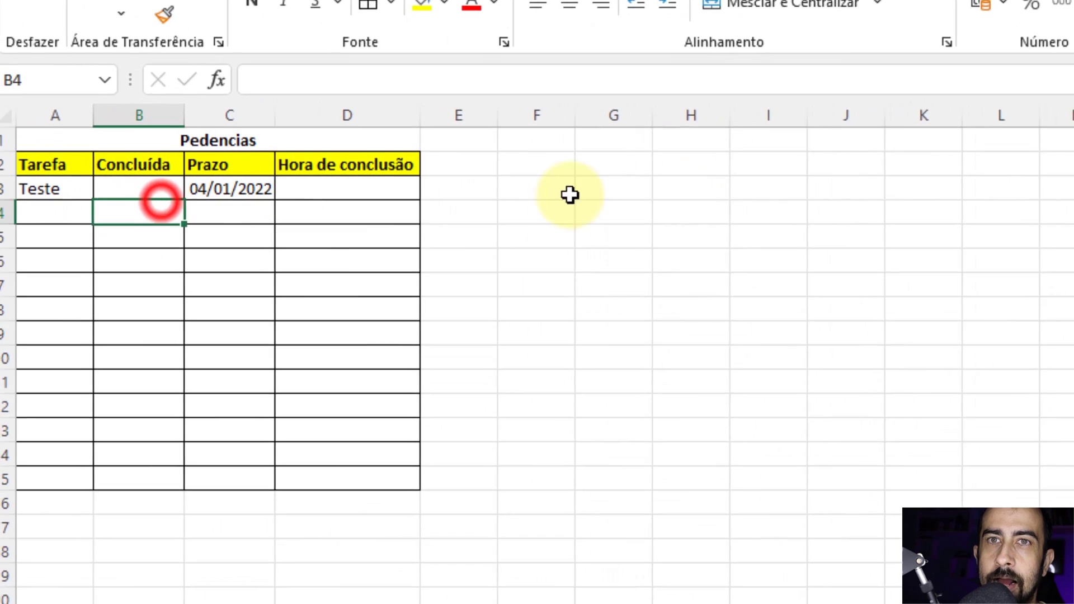
{"action": "left_click", "coordinate": [183, 182]}
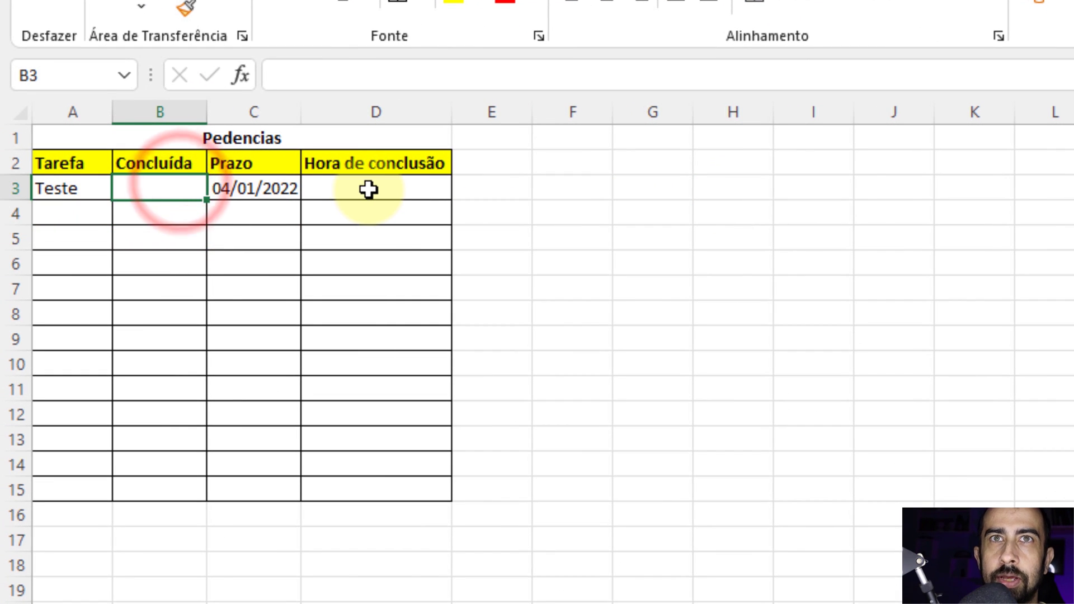
{"action": "key", "text": "F2"}
{"action": "type", "text": "s"}
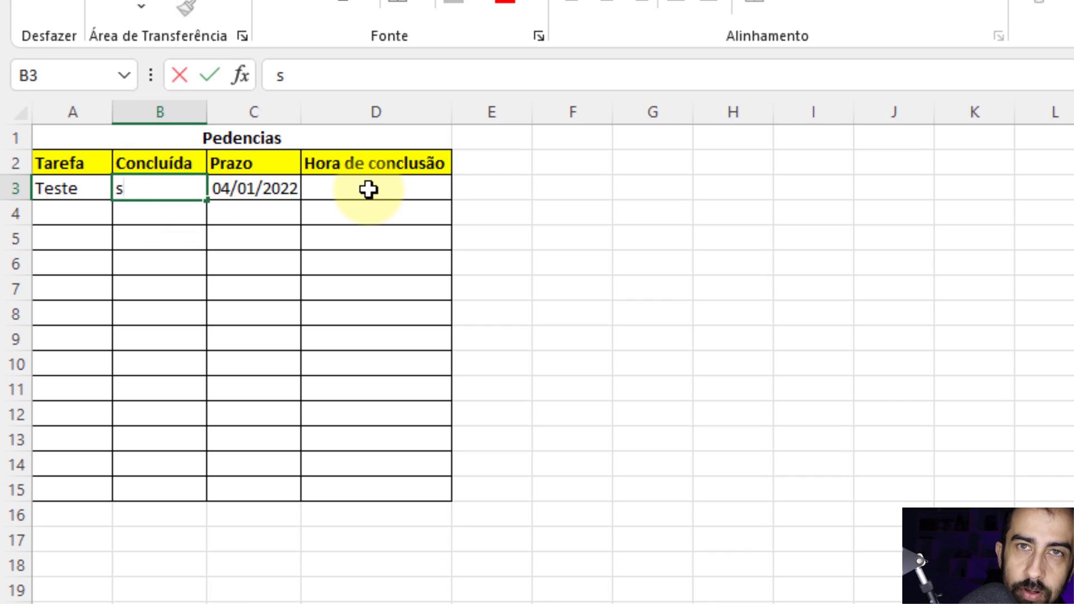
{"action": "key", "text": "BackSpace"}
{"action": "type", "text": "Si"}
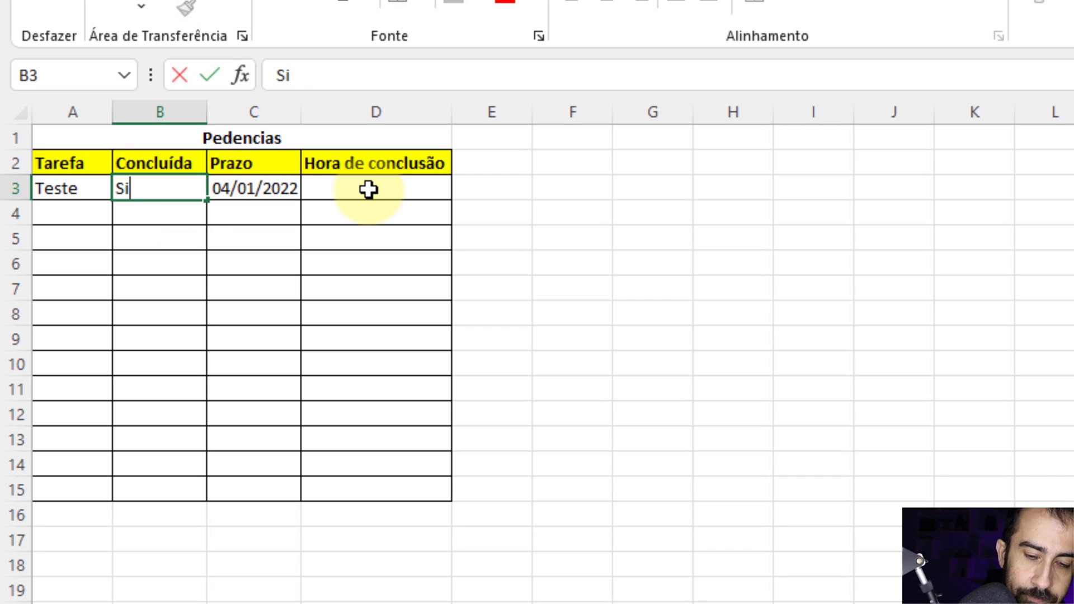
{"action": "type", "text": "m"}
{"action": "key", "text": "Tab"}
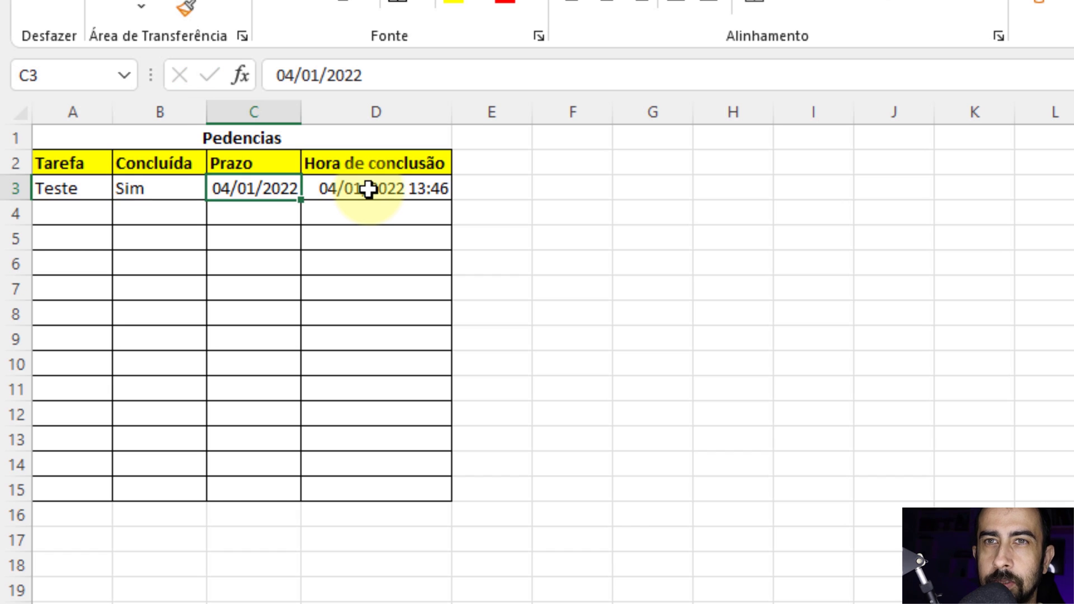
- Check D3's 04/01/2022 13:46 timestamp, then try edits in cells B5 and B6
{"action": "left_click", "coordinate": [404, 193]}
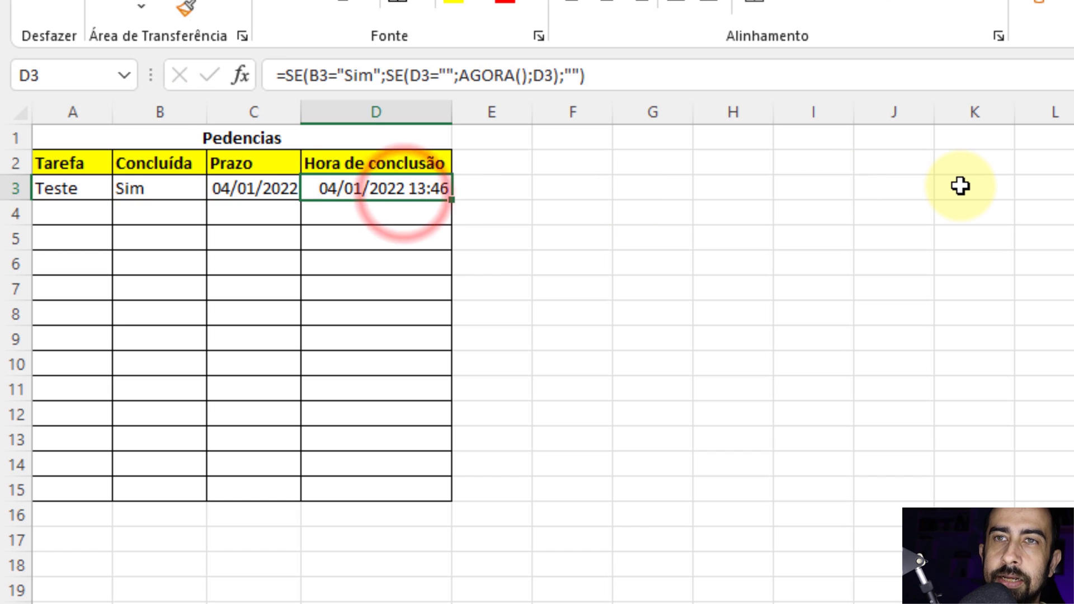
{"action": "key", "text": "Down"}
{"action": "key", "text": "Down"}
{"action": "key", "text": "Left"}
{"action": "key", "text": "Left"}
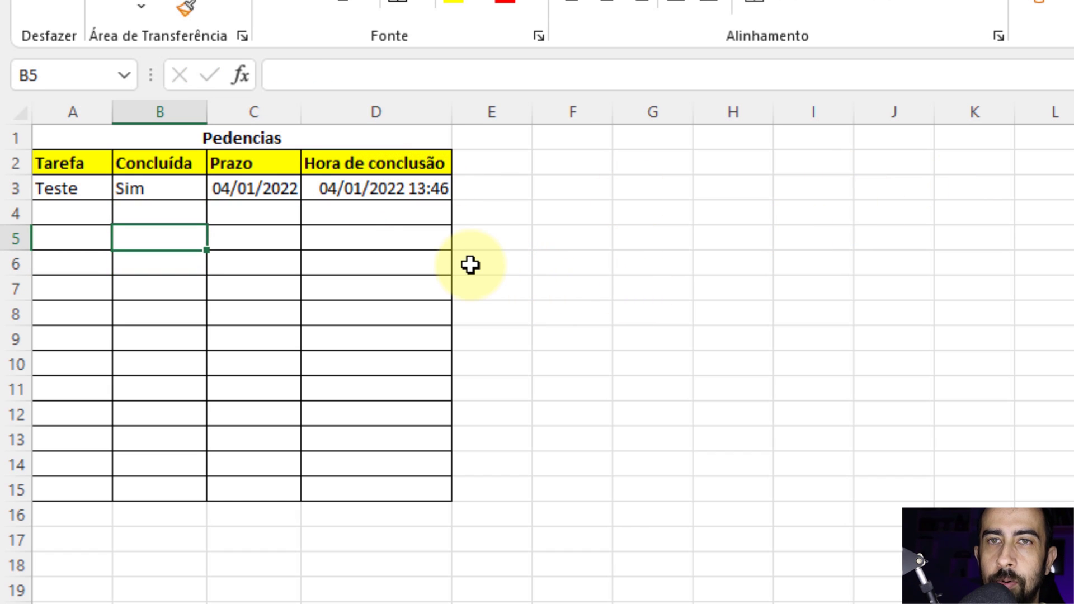
{"action": "key", "text": "F2"}
{"action": "type", "text": "s"}
{"action": "key", "text": "Return"}
{"action": "key", "text": "F2"}
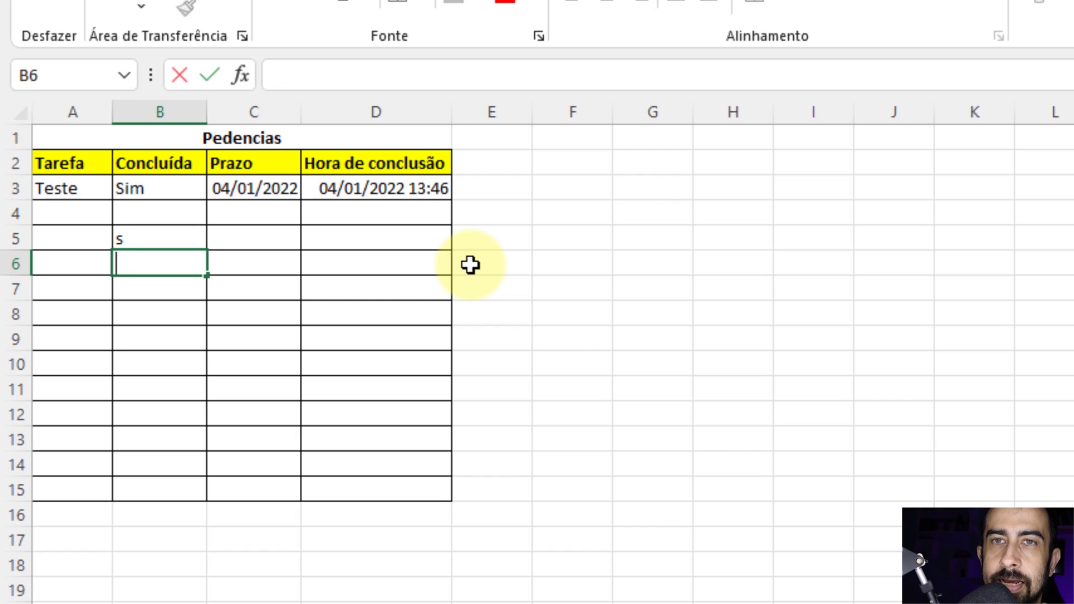
{"action": "key", "text": "Escape"}
{"action": "key", "text": "Up"}
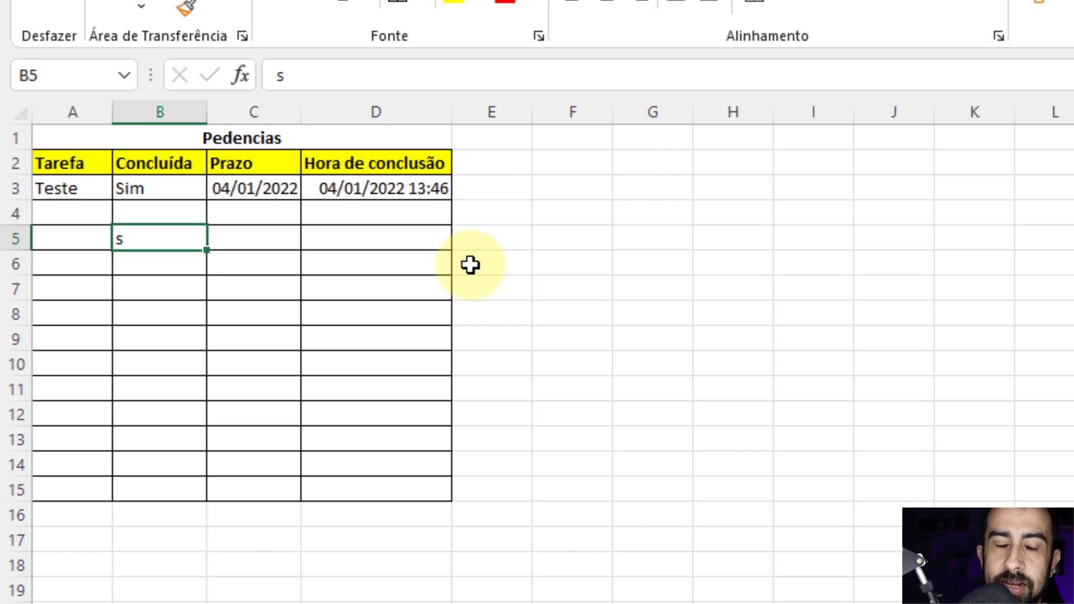
{"action": "key", "text": "Down"}
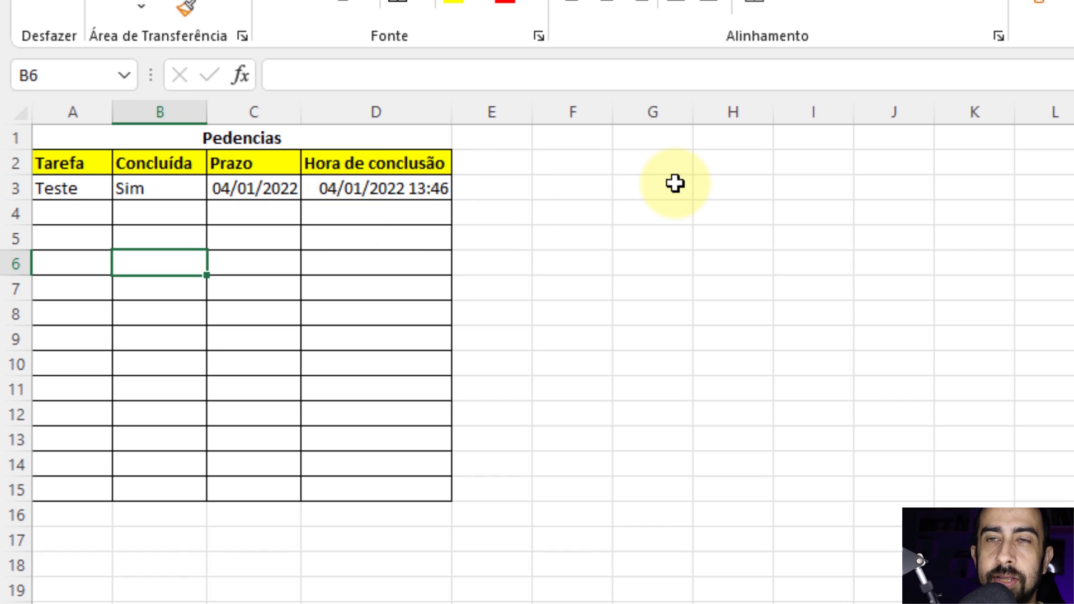
{"action": "left_click", "coordinate": [436, 188]}
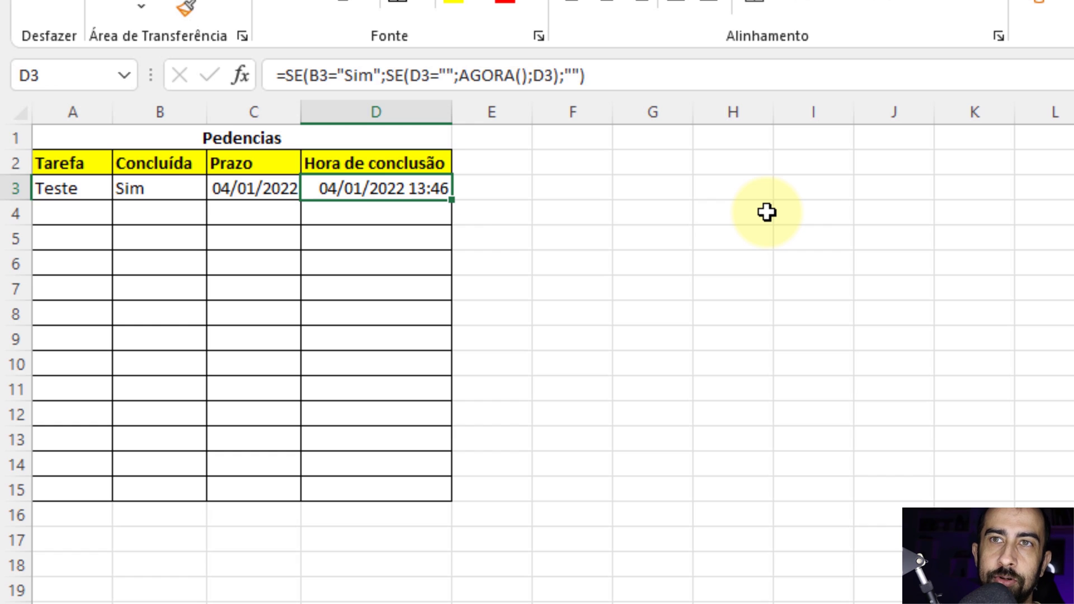